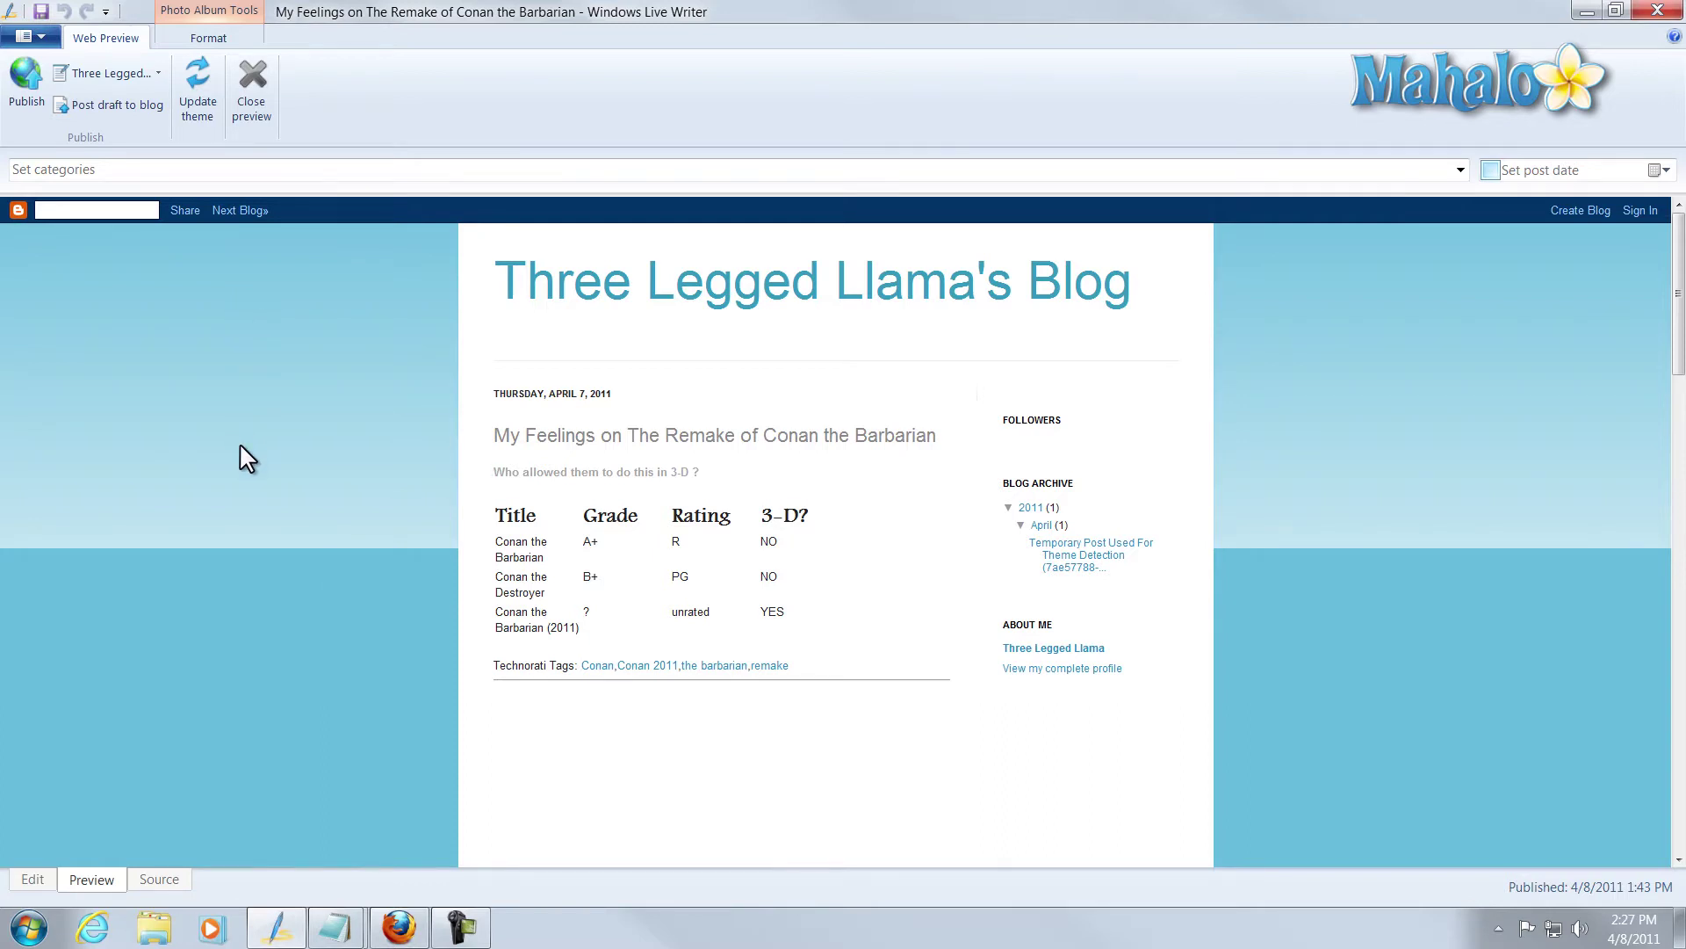
# - Exit the full-screen preview, view the post's HTML source, then return to the Edit view
pyautogui.press('F11')
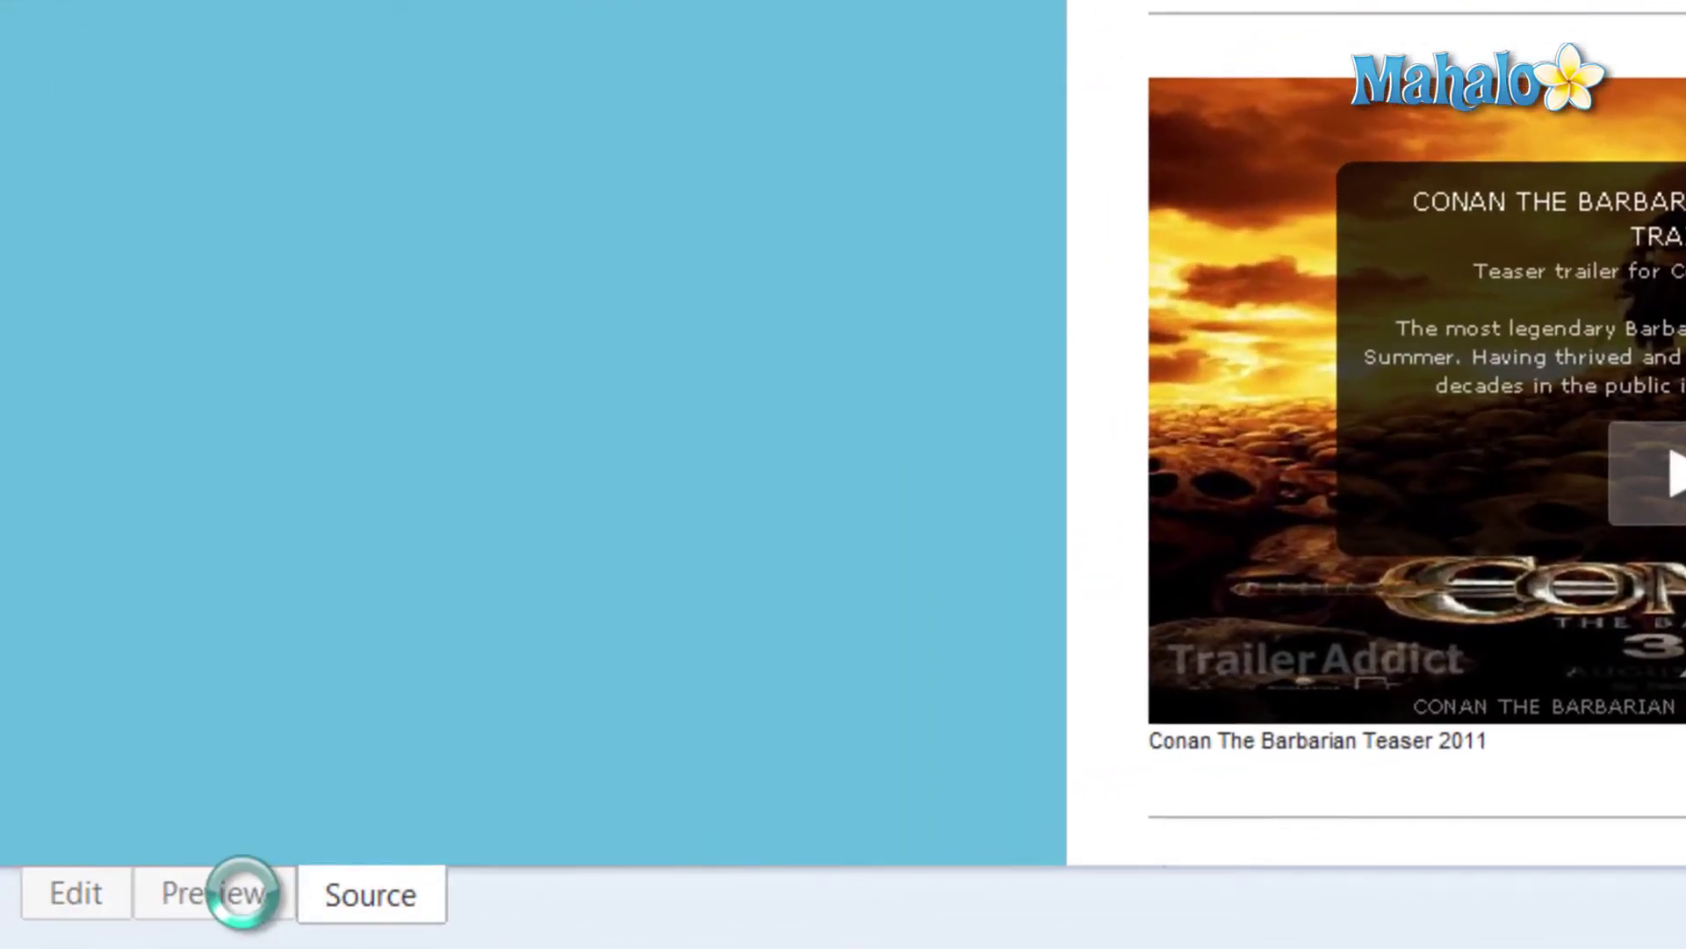
pyautogui.click(356, 895)
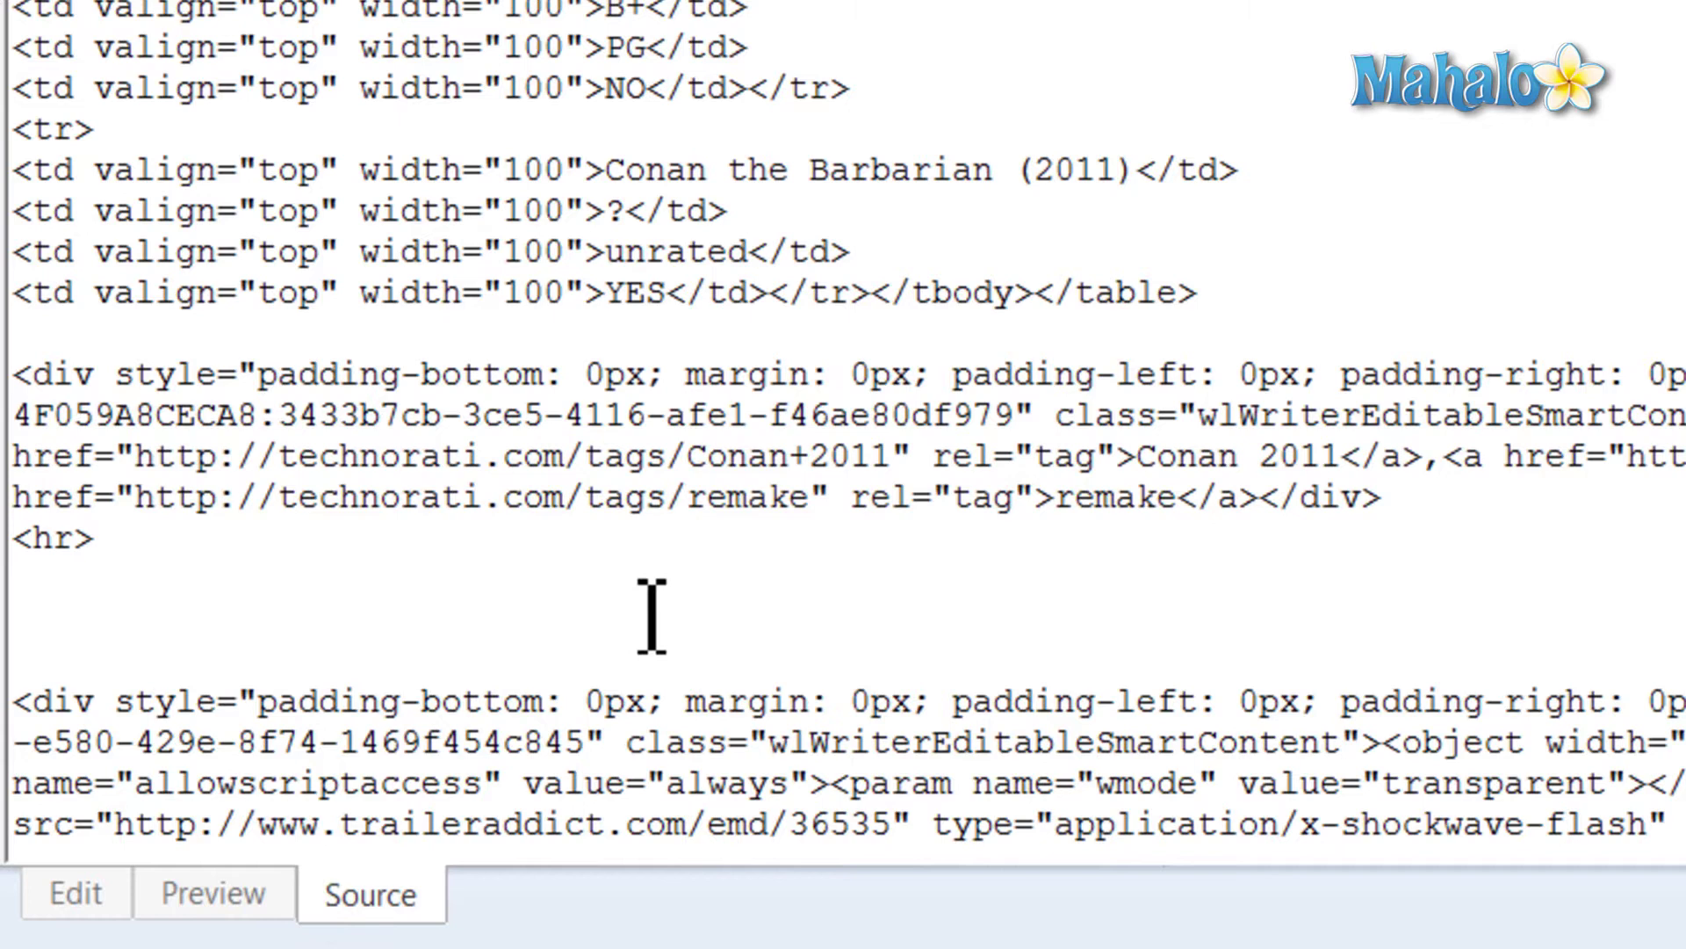
pyautogui.click(79, 894)
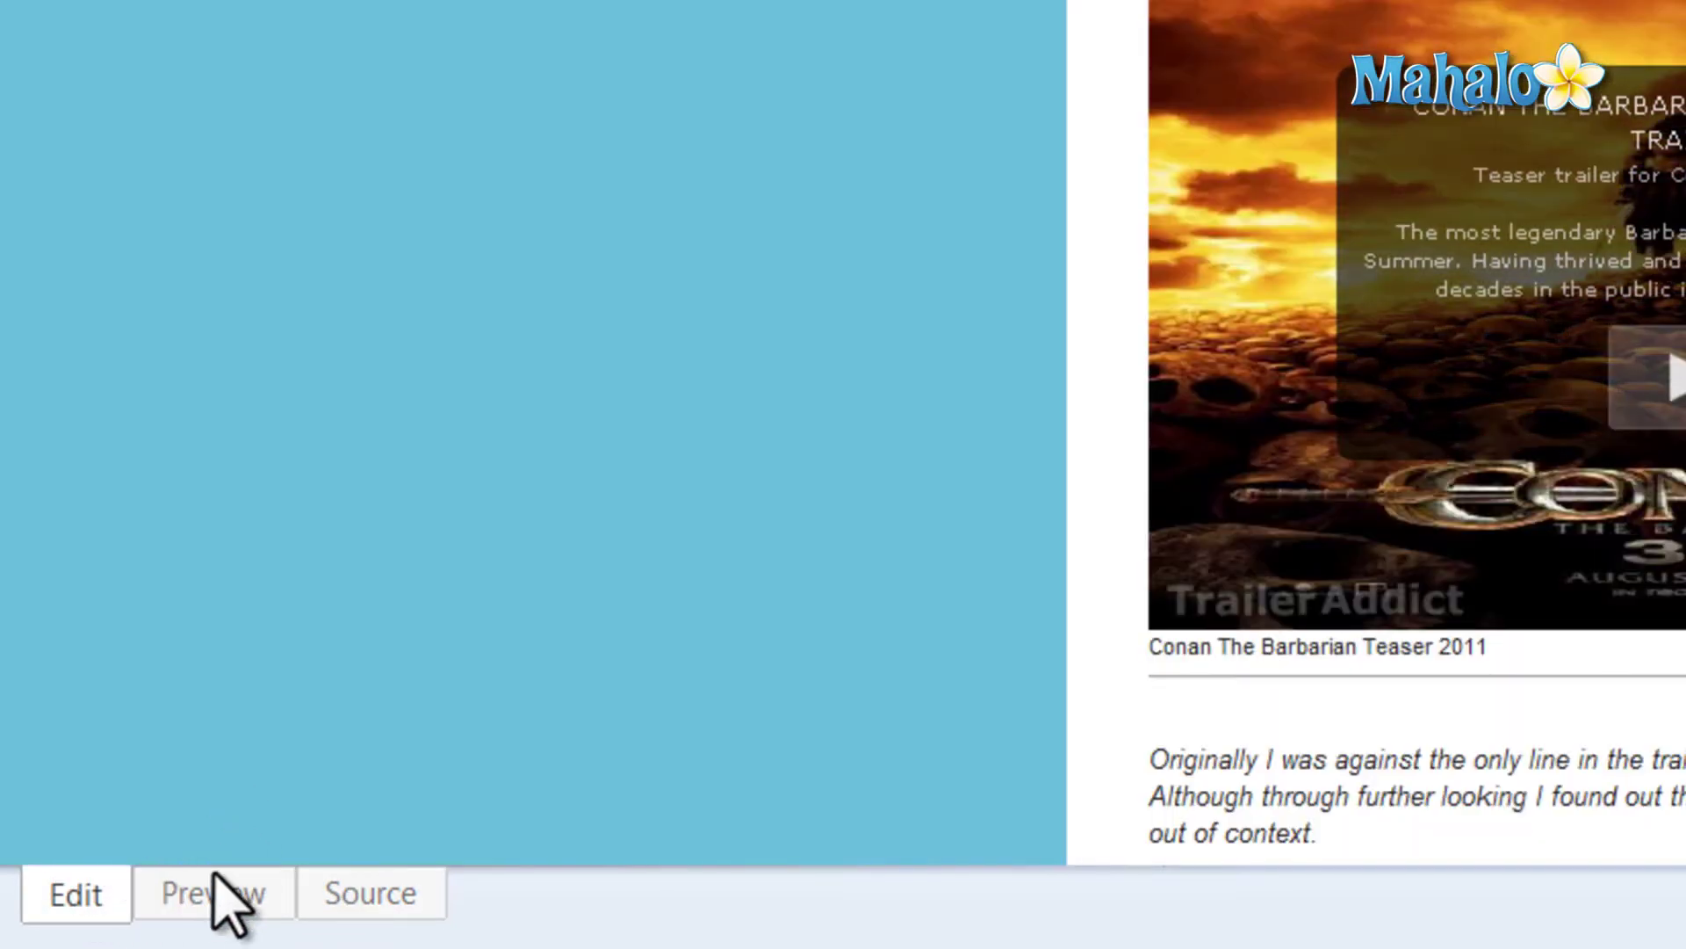
pyautogui.click(211, 894)
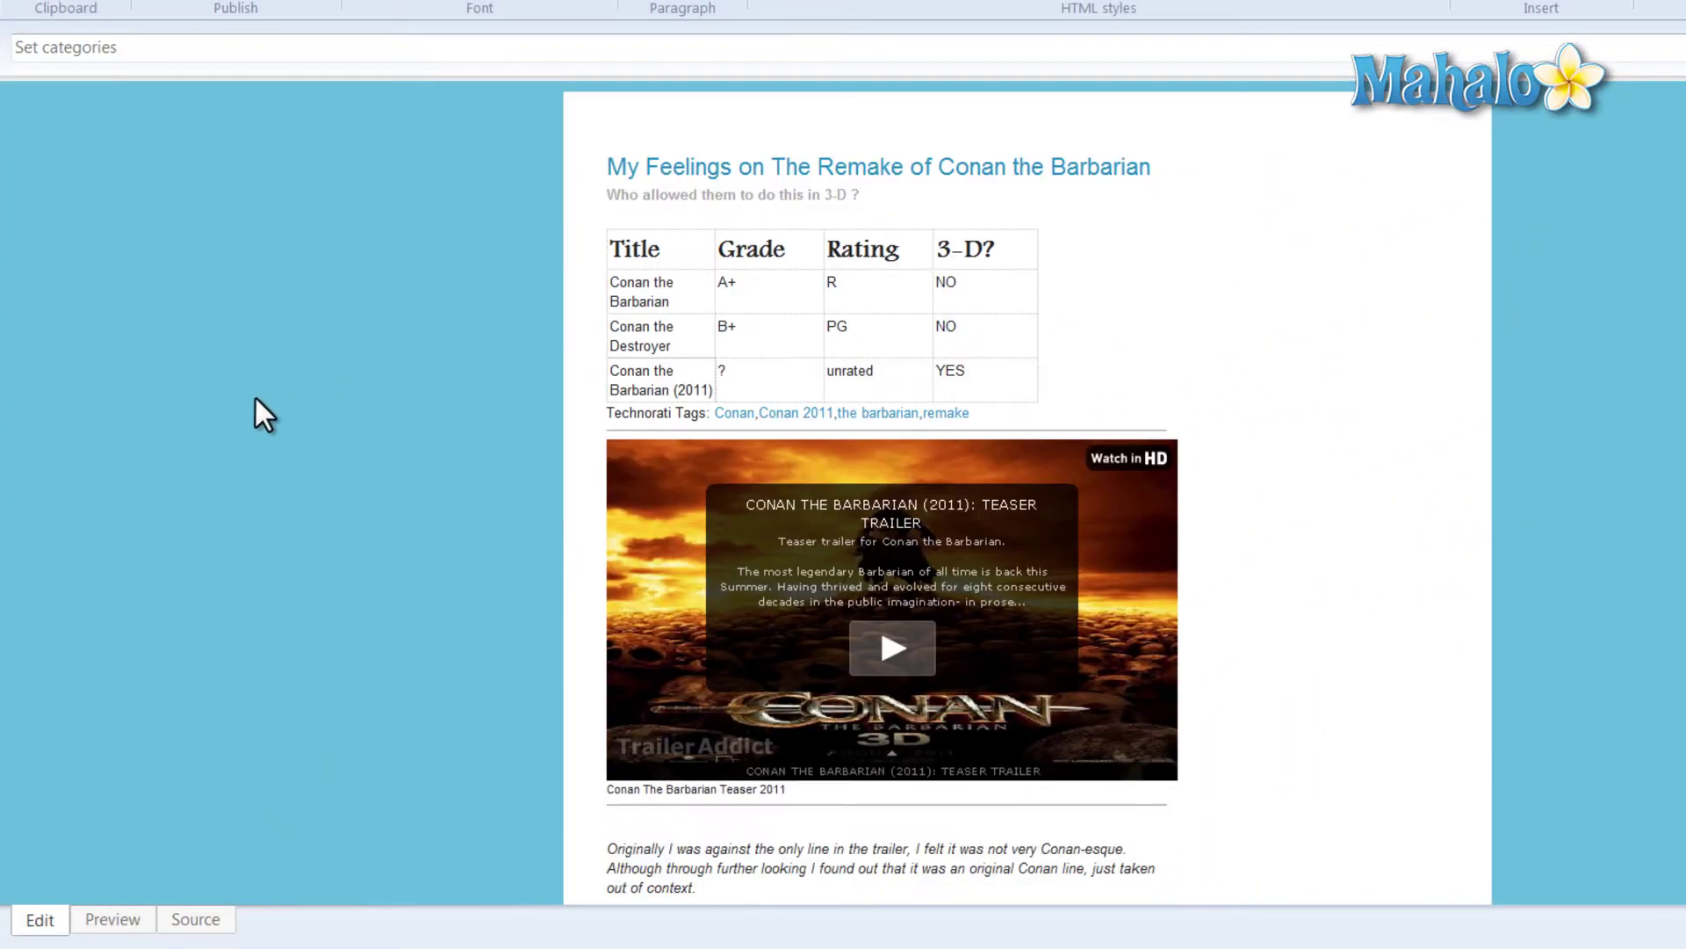
# - In Preview, update the blog theme, accepting the download via a temporary post
pyautogui.click(110, 920)
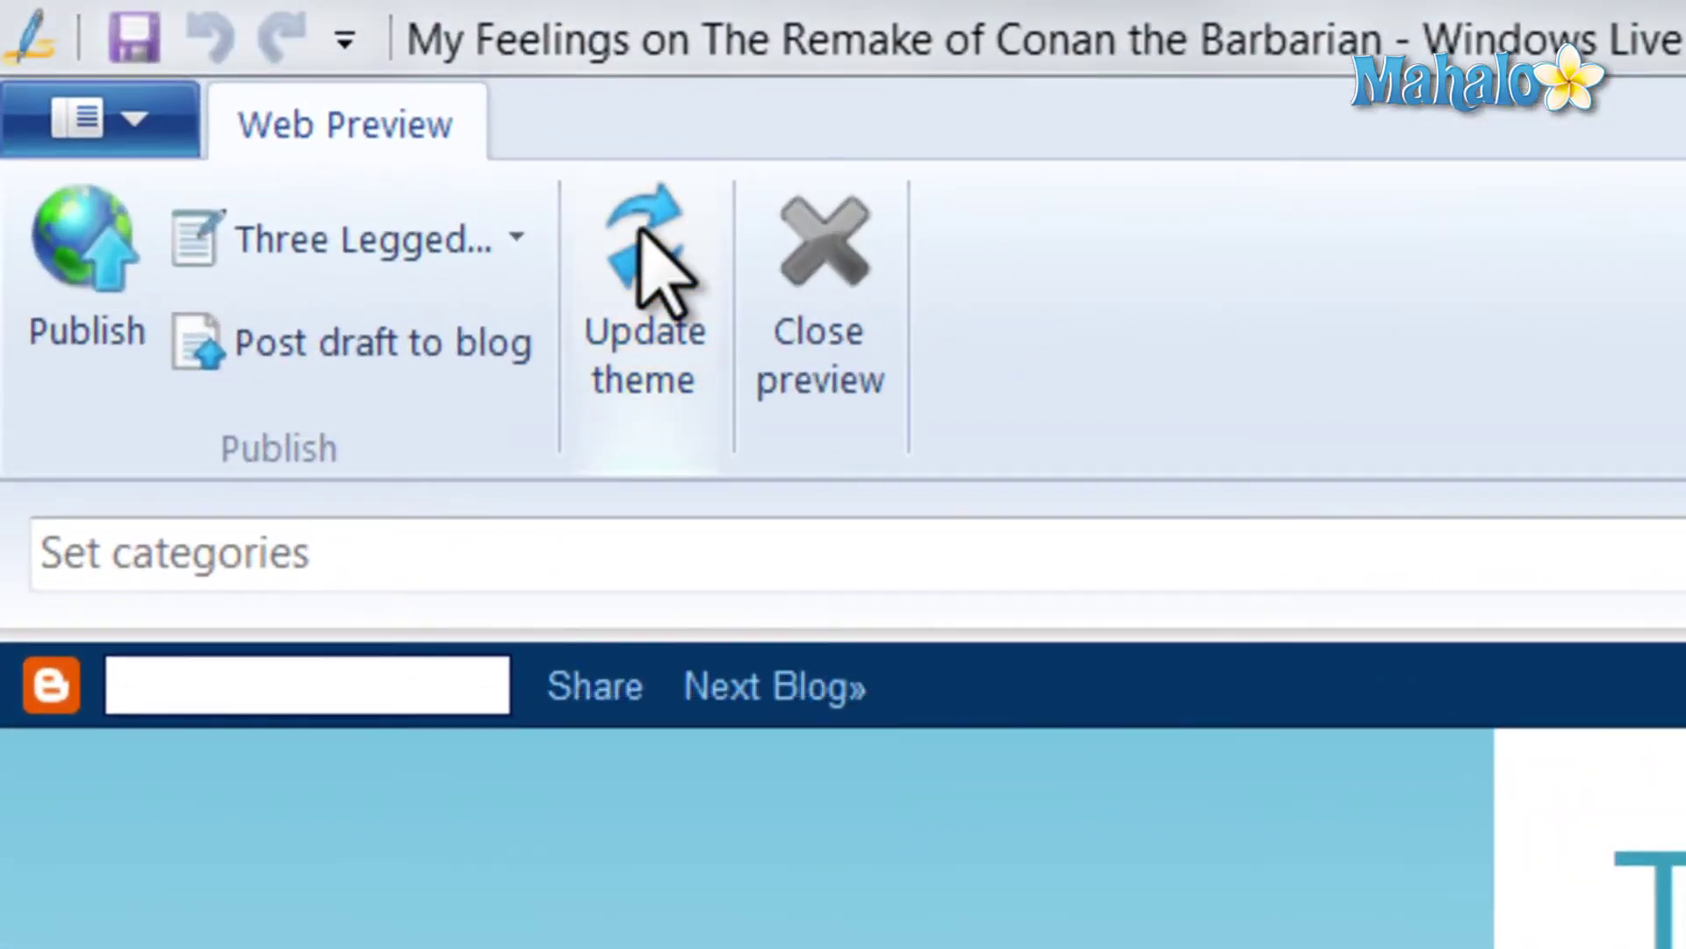
pyautogui.click(653, 256)
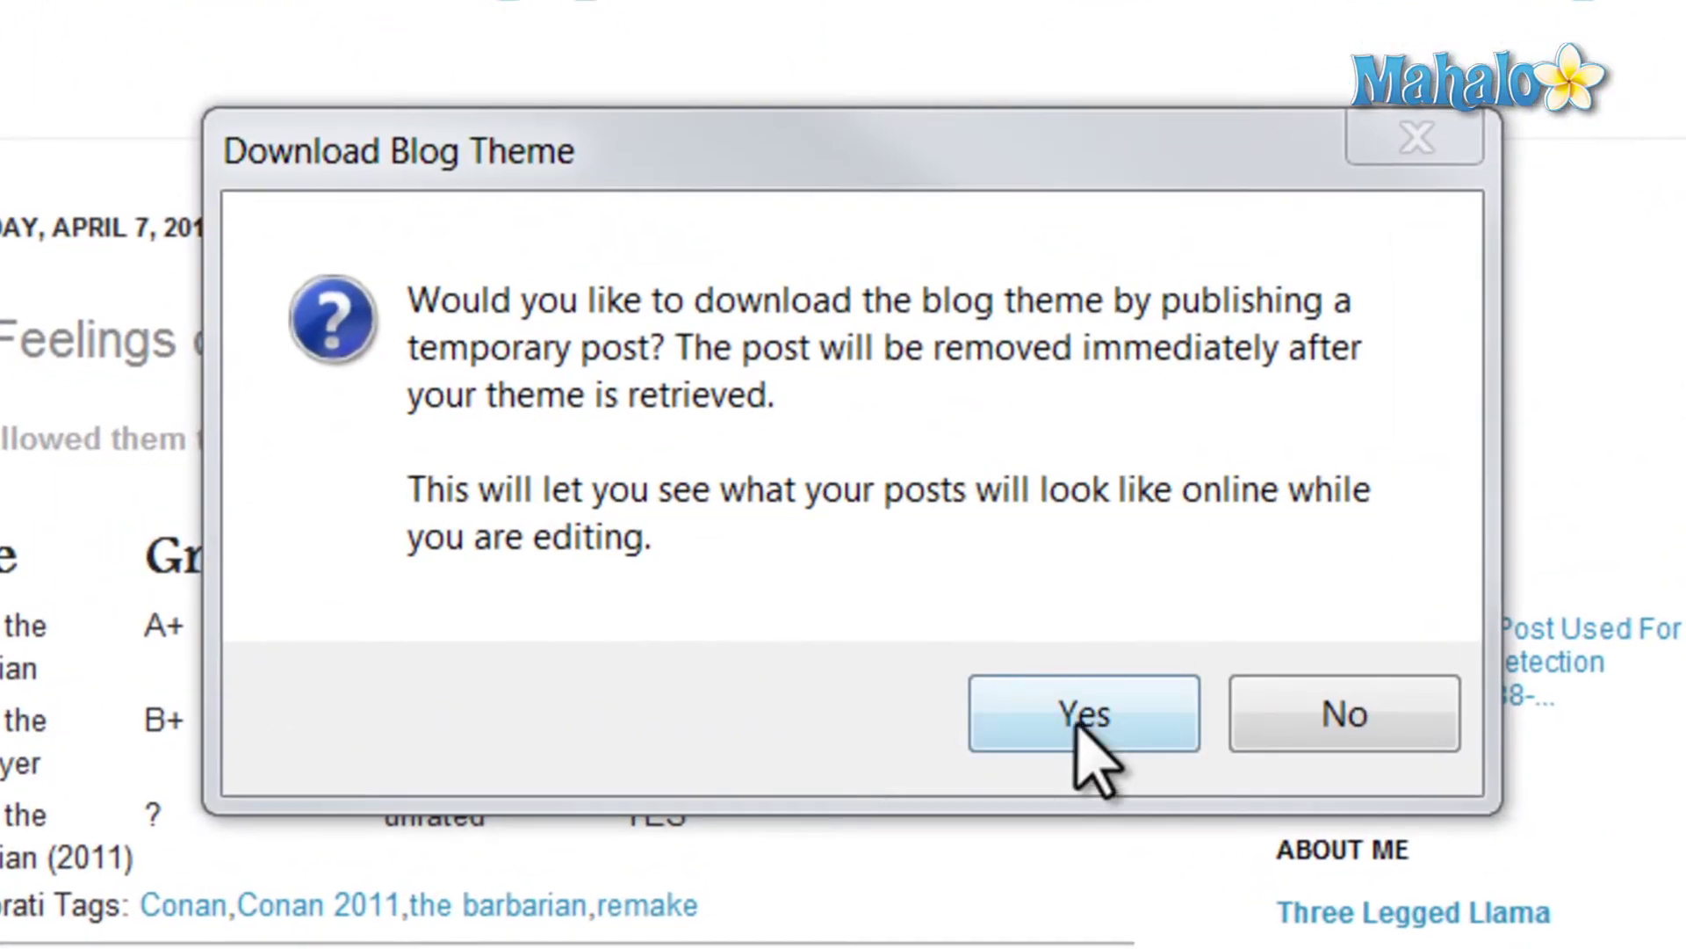
pyautogui.click(1080, 712)
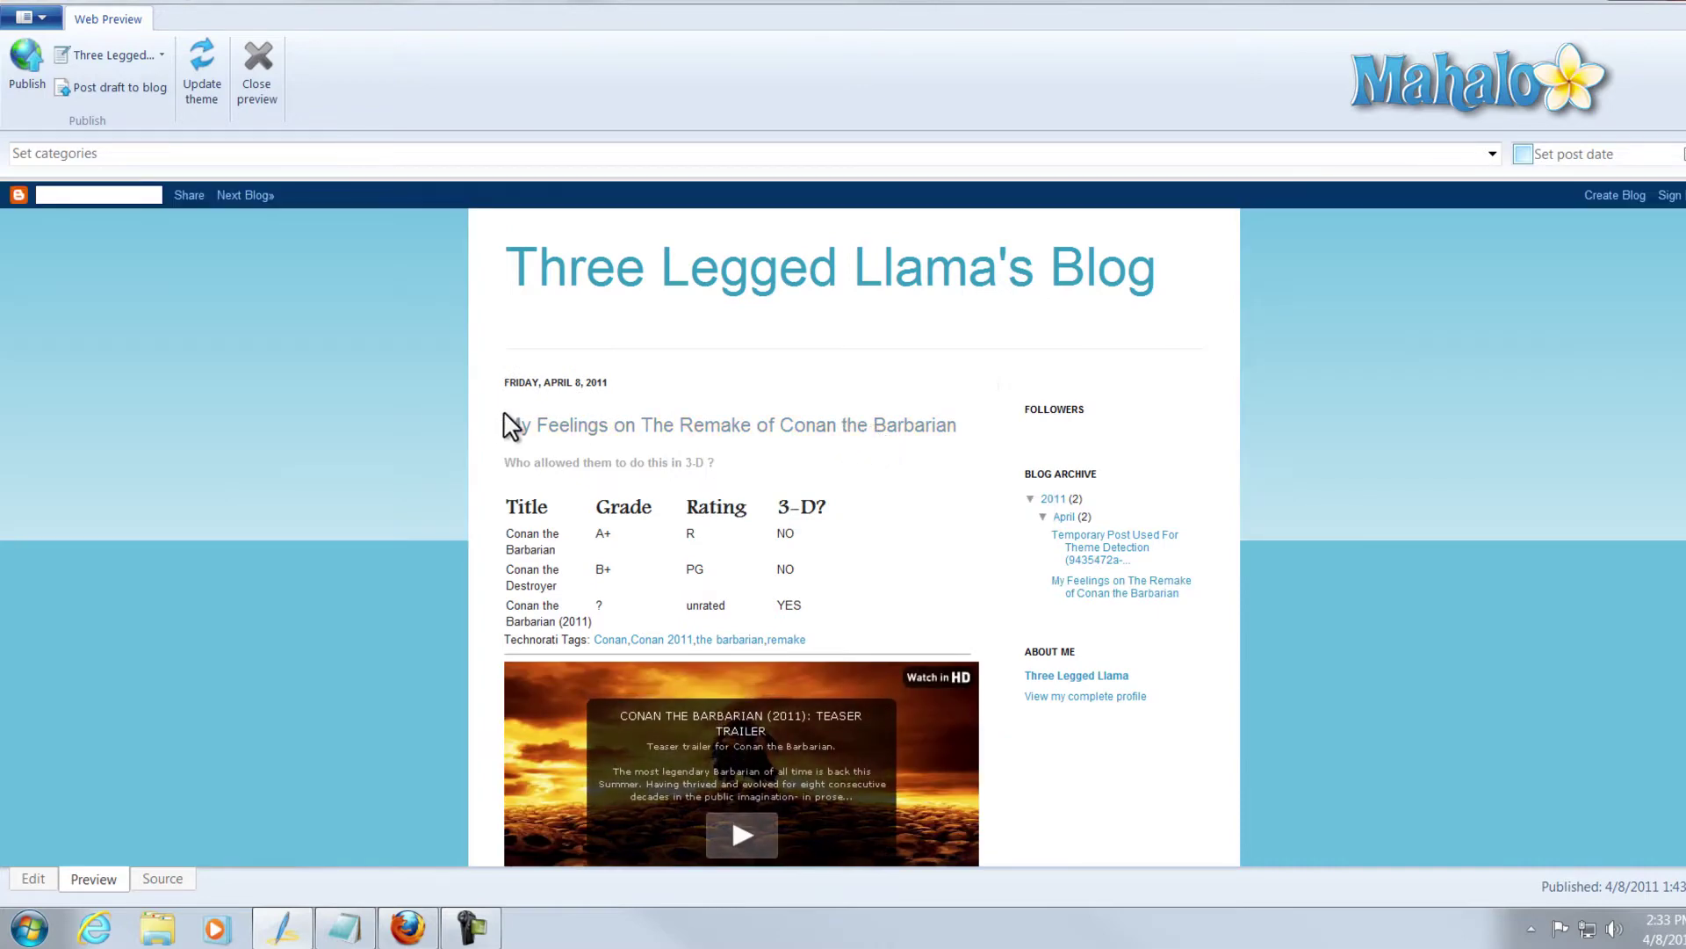
pyautogui.scroll(-8, 299, 615)
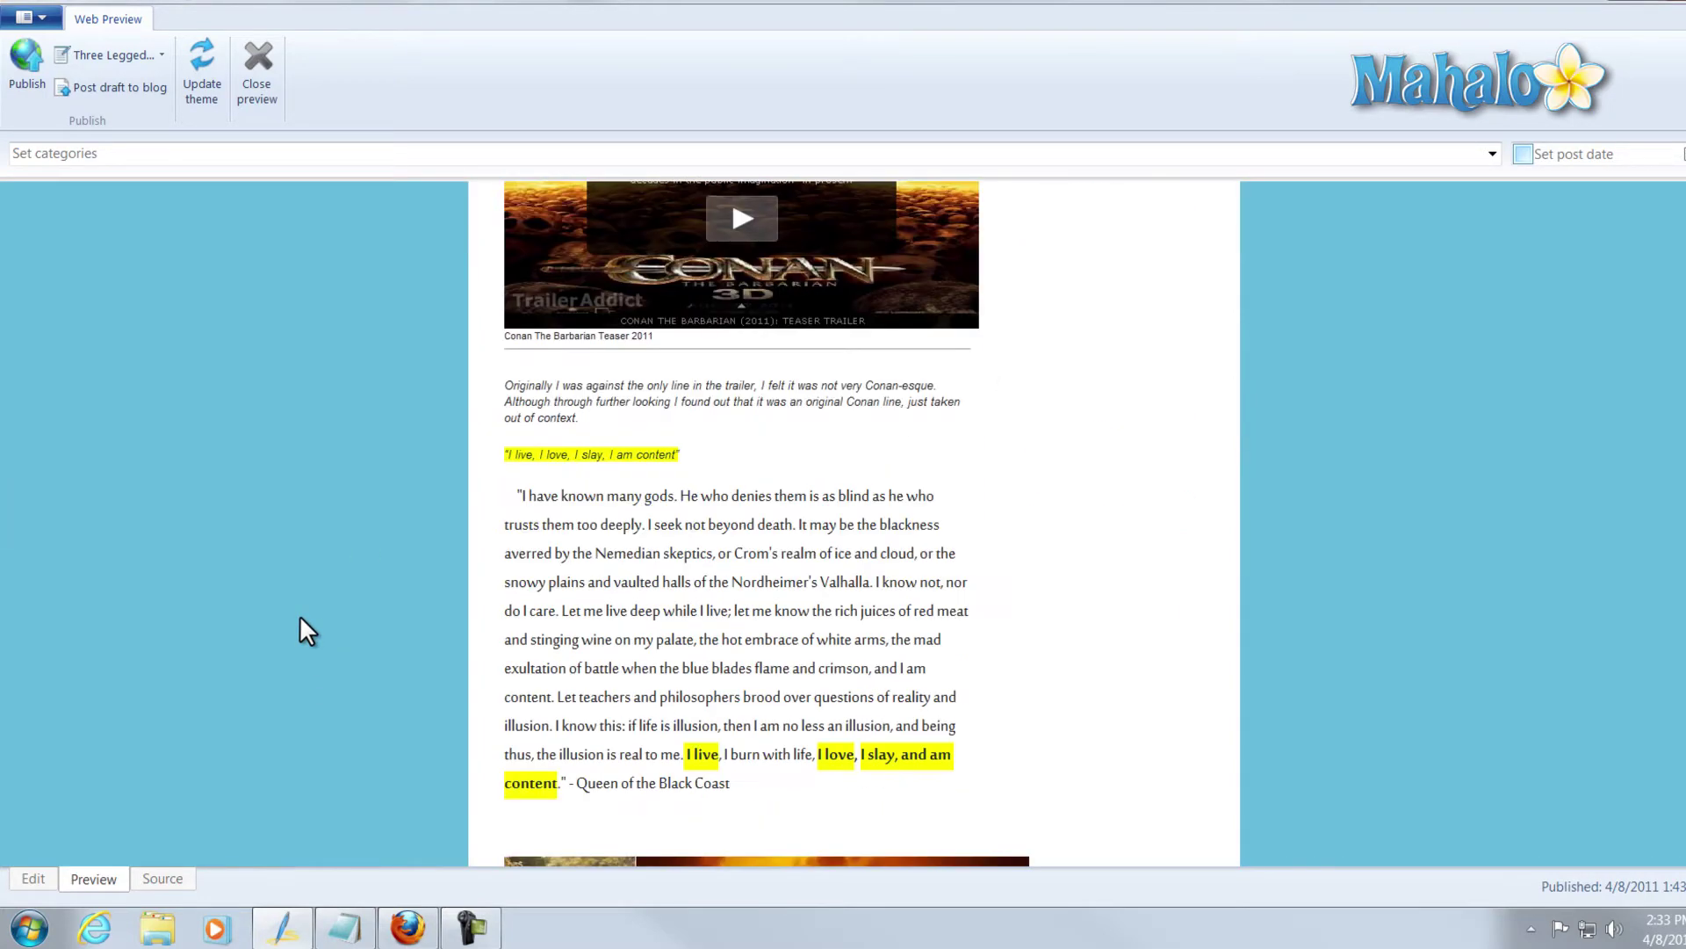
pyautogui.scroll(-5, 300, 615)
pyautogui.scroll(-5, 299, 616)
pyautogui.scroll(-2, 299, 616)
pyautogui.scroll(6, 299, 615)
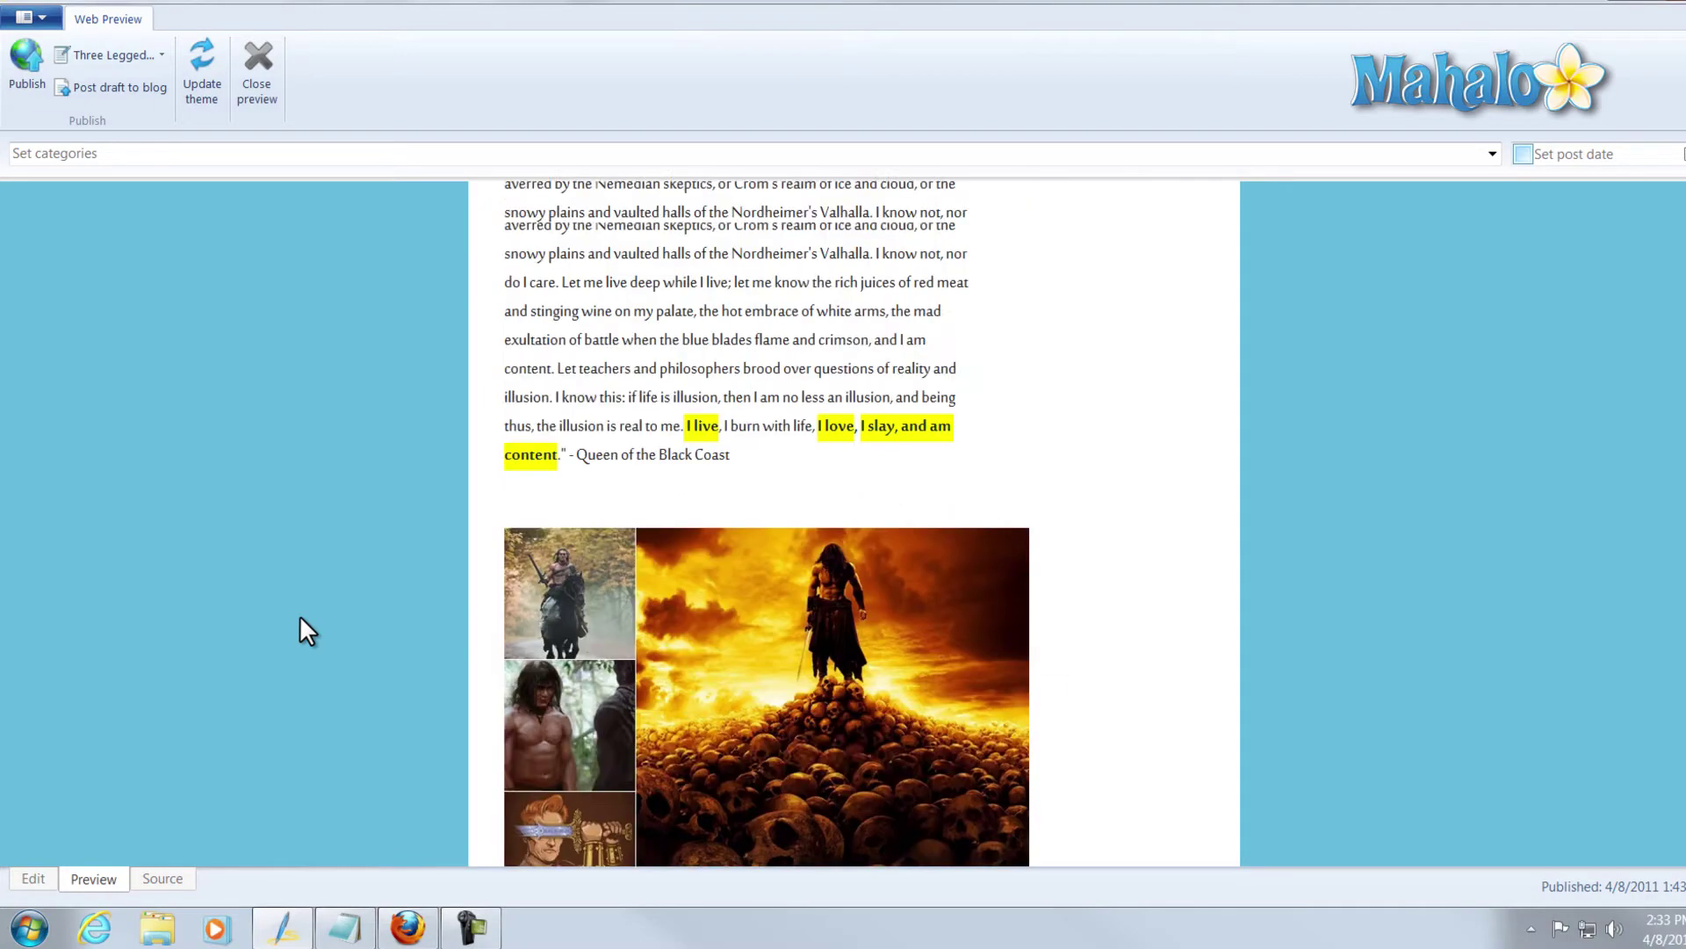
pyautogui.scroll(10, 300, 616)
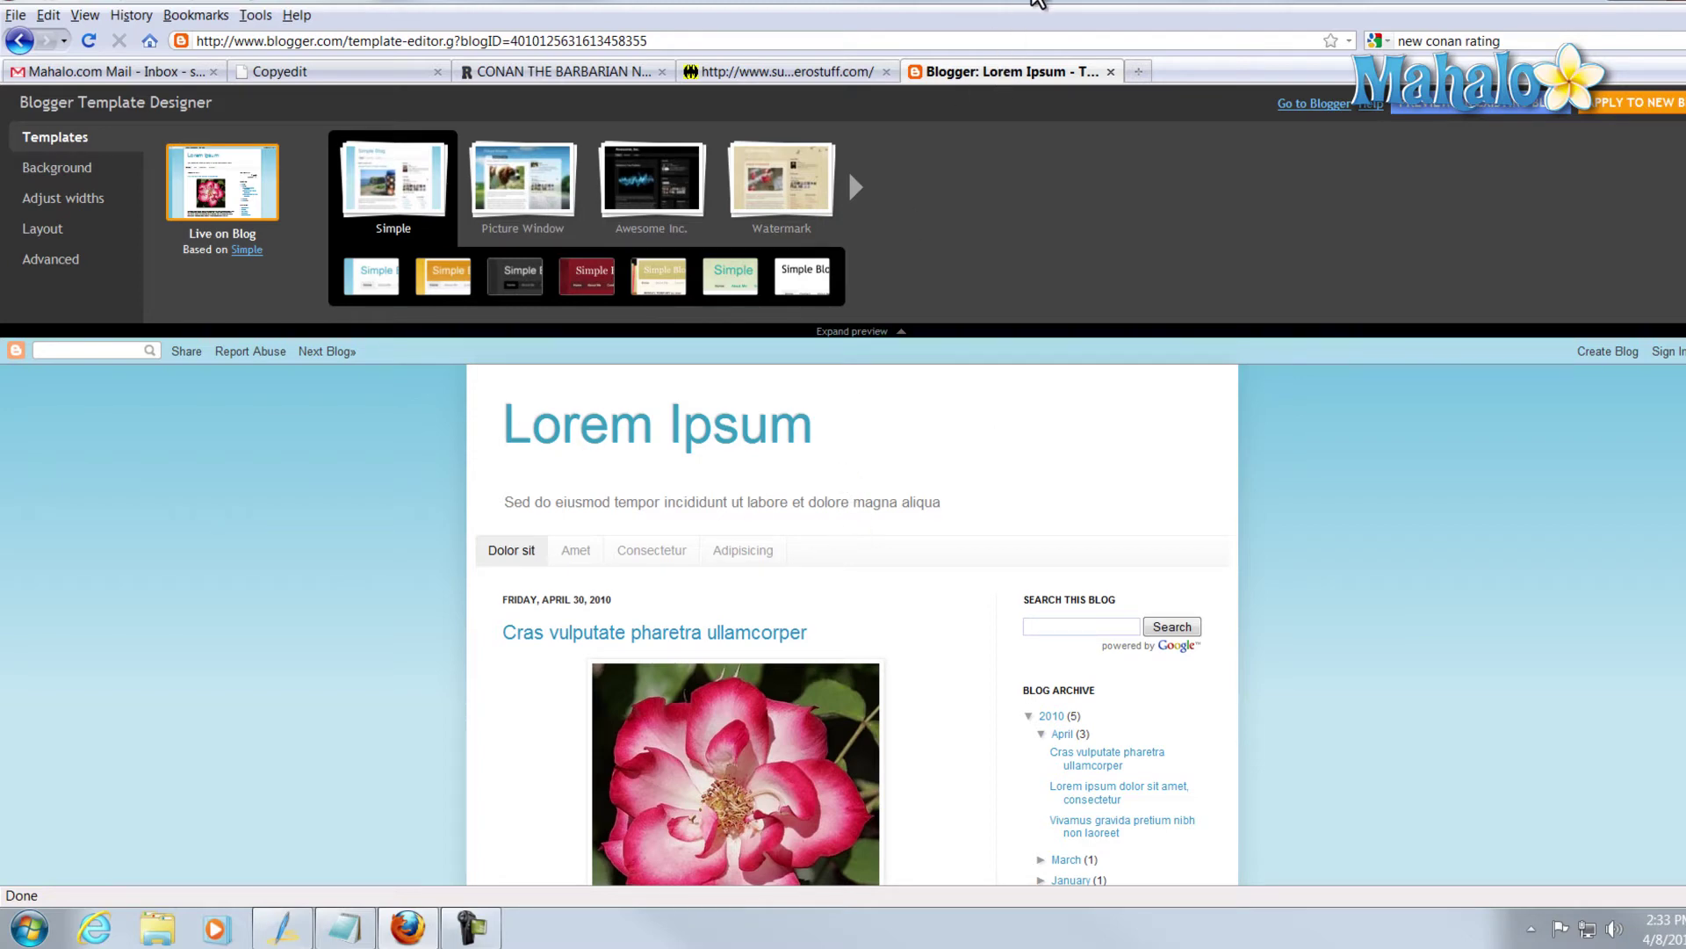
# - Restore the Firefox window to a smaller size and drag it out of the way
pyautogui.doubleClick(1041, 6)
pyautogui.moveTo(1025, 13); pyautogui.dragTo(13, 79)
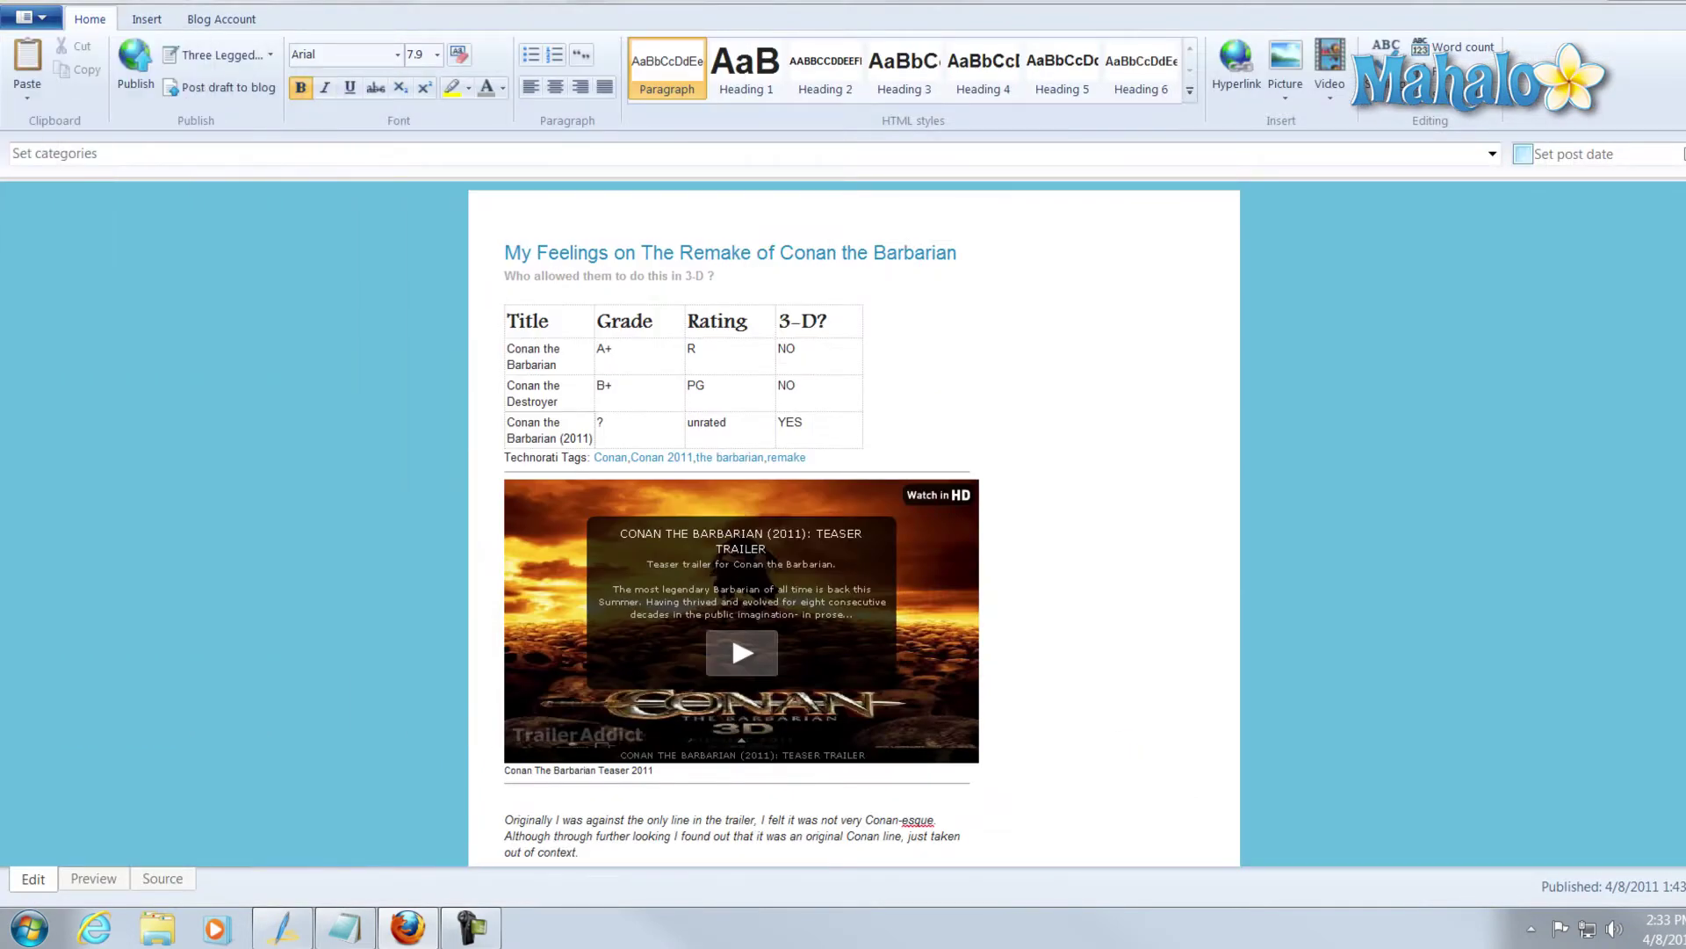